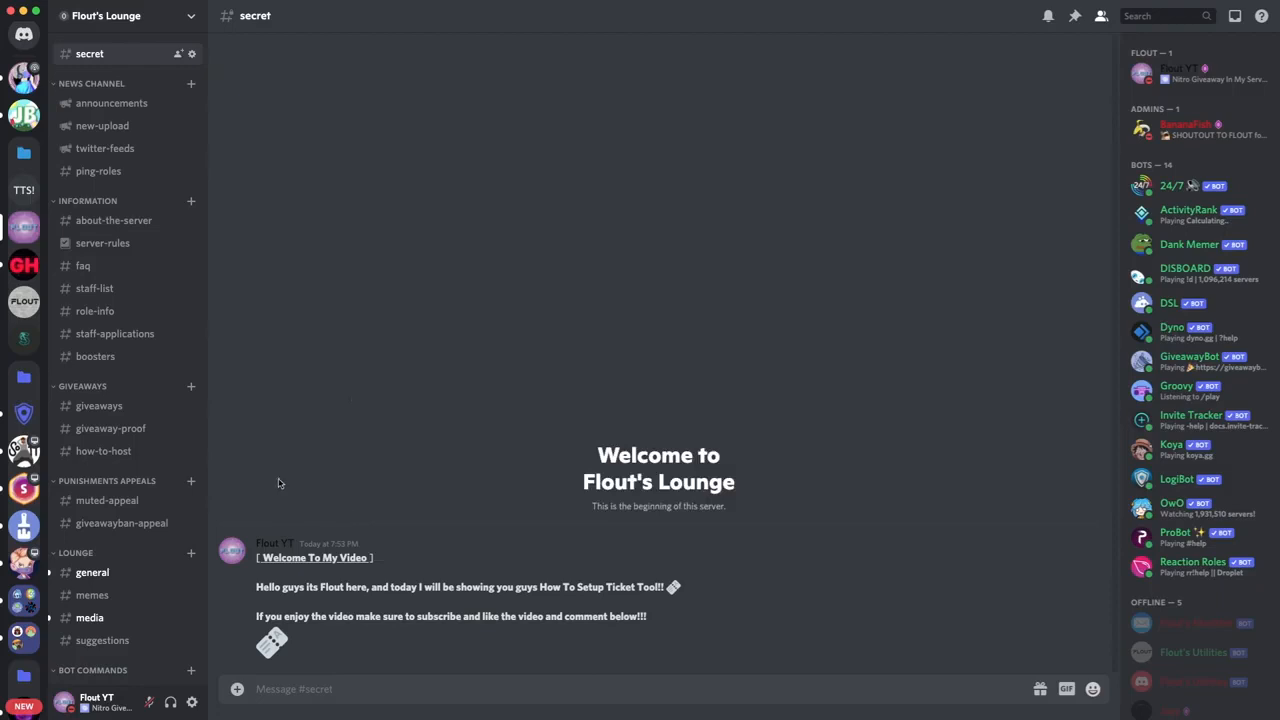
# Step: Look at the giveaways channel of the Flout's Lounge server and return to the secret channel
pyautogui.click(134, 407)
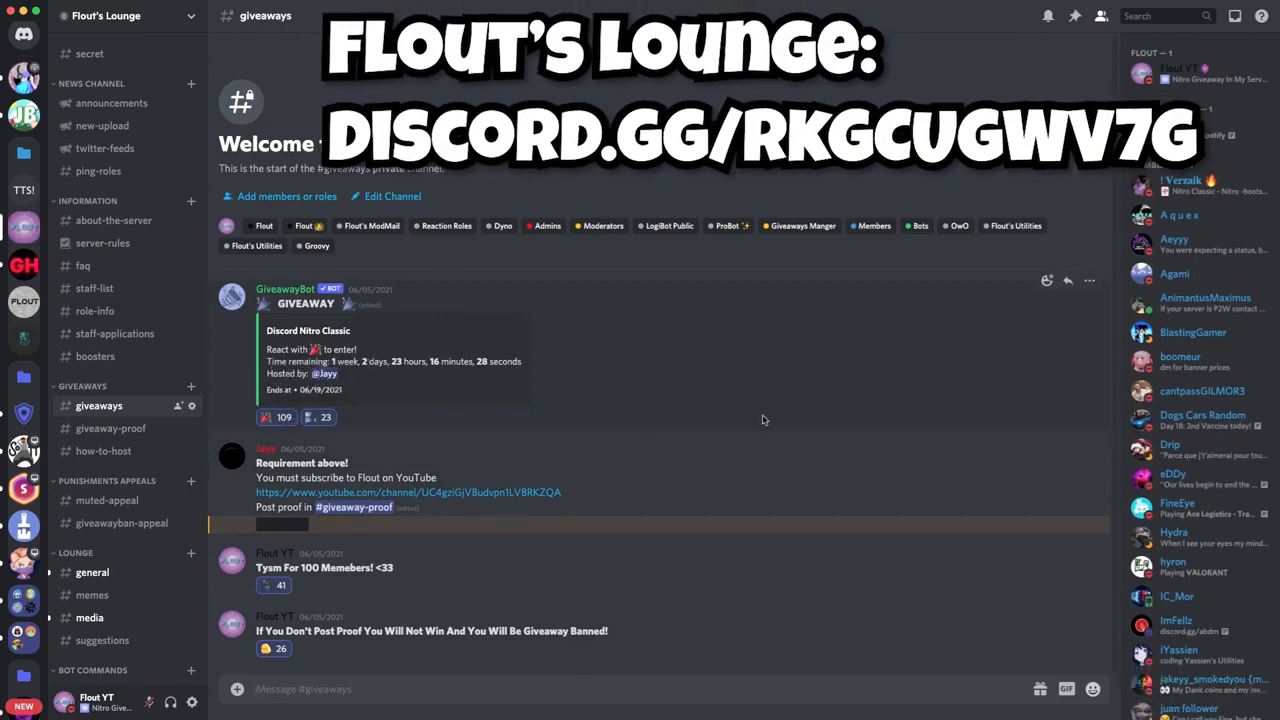
pyautogui.click(90, 54)
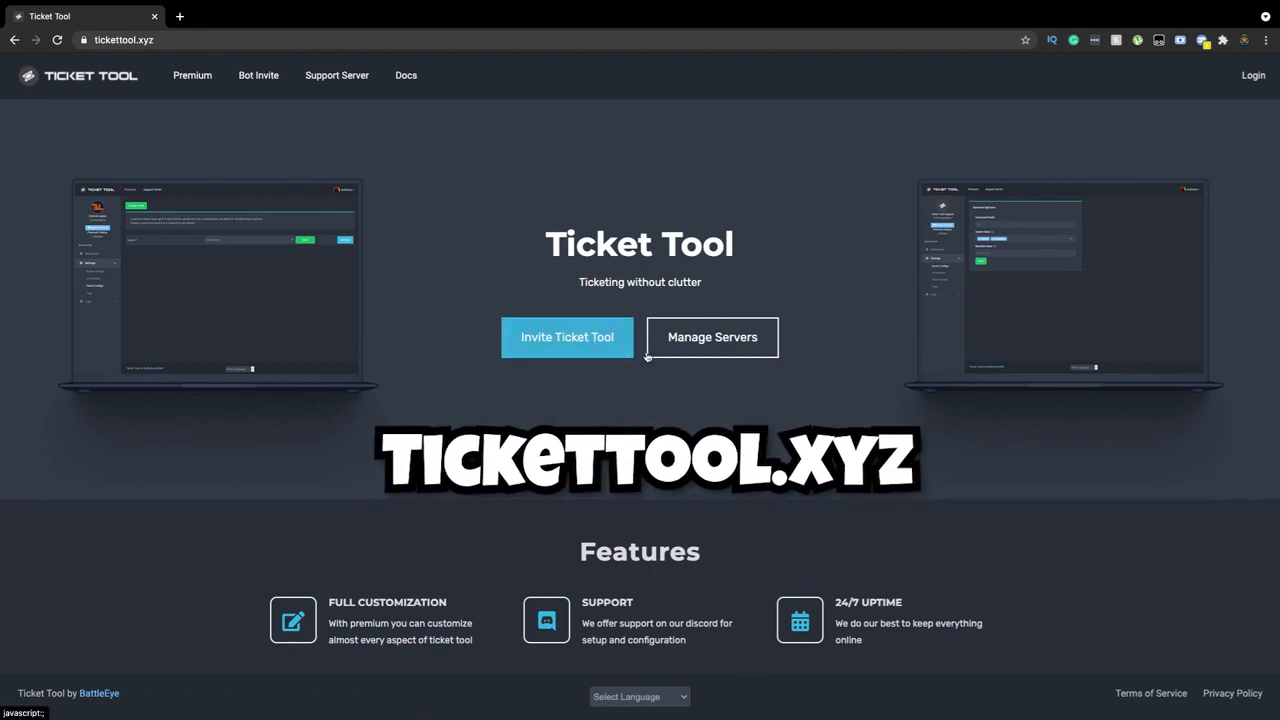
# Step: On tickettool.xyz in the browser, go to server management and log in by authorizing the Discord account
pyautogui.click(729, 351)
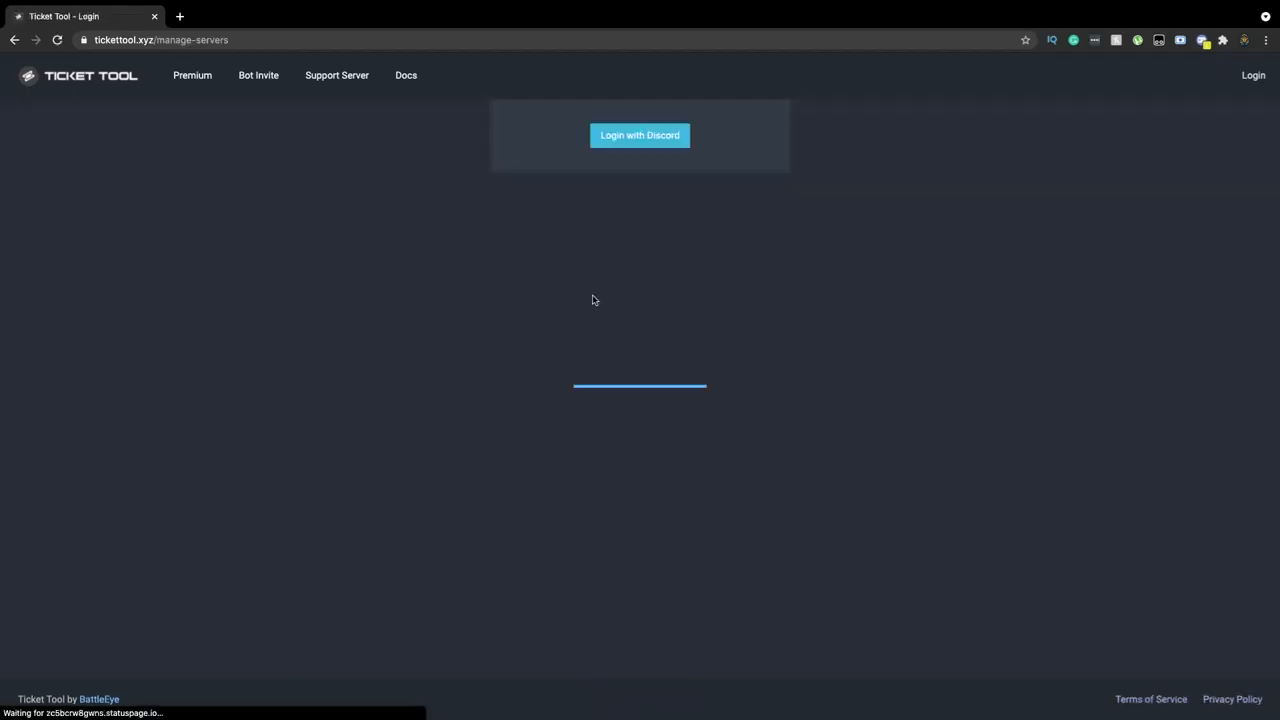
pyautogui.click(650, 152)
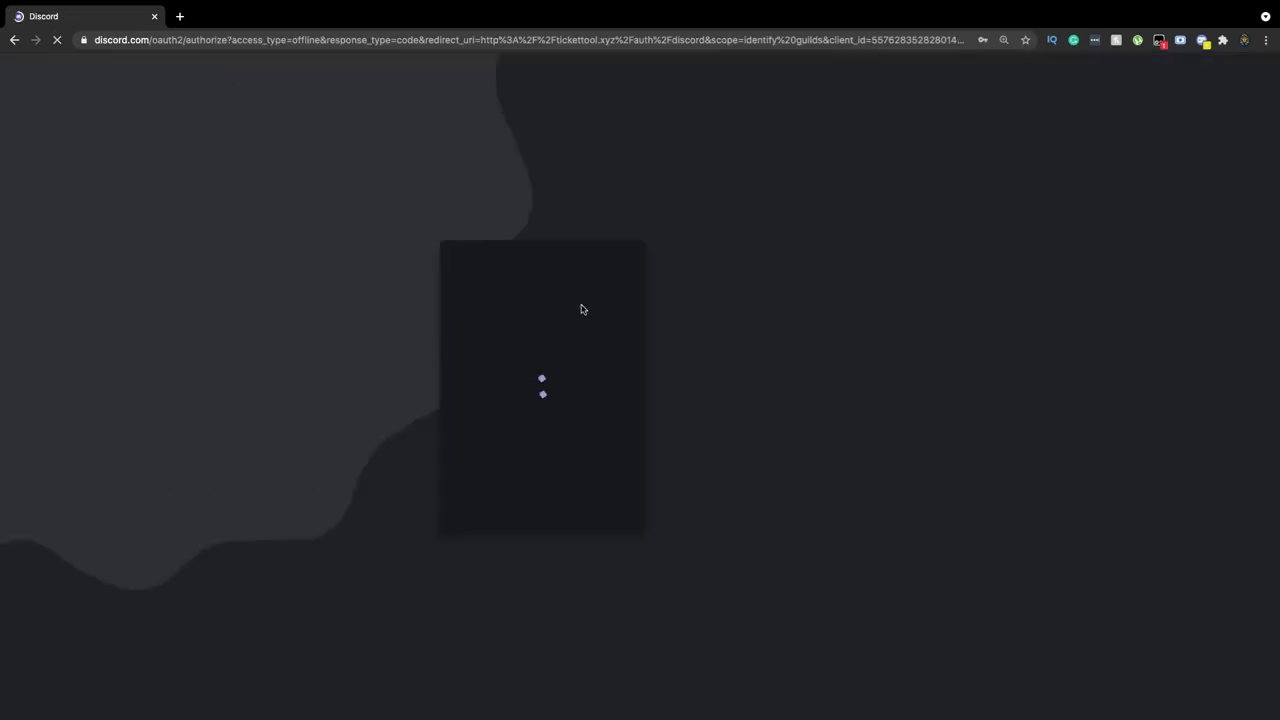
pyautogui.click(640, 604)
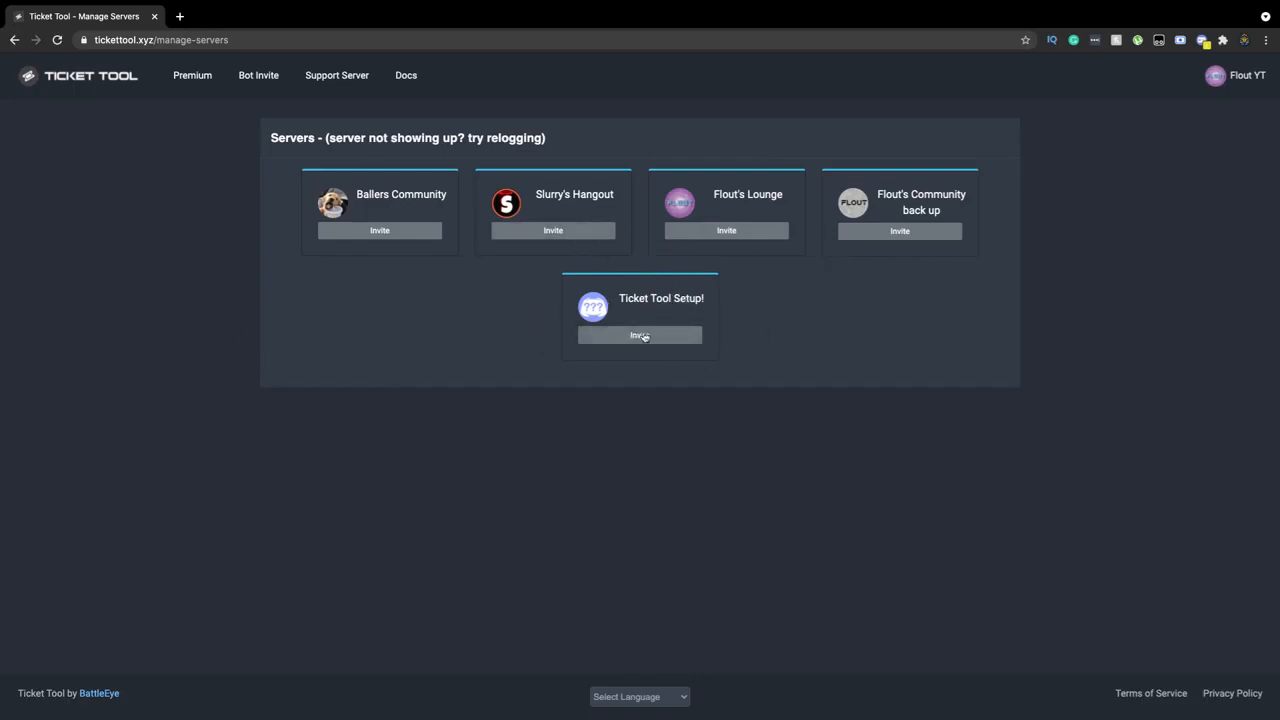
# Step: Invite the Ticket Tool bot to the "Ticket Tool Setup!" server, authorizing its permissions and completing the human verification
pyautogui.click(640, 335)
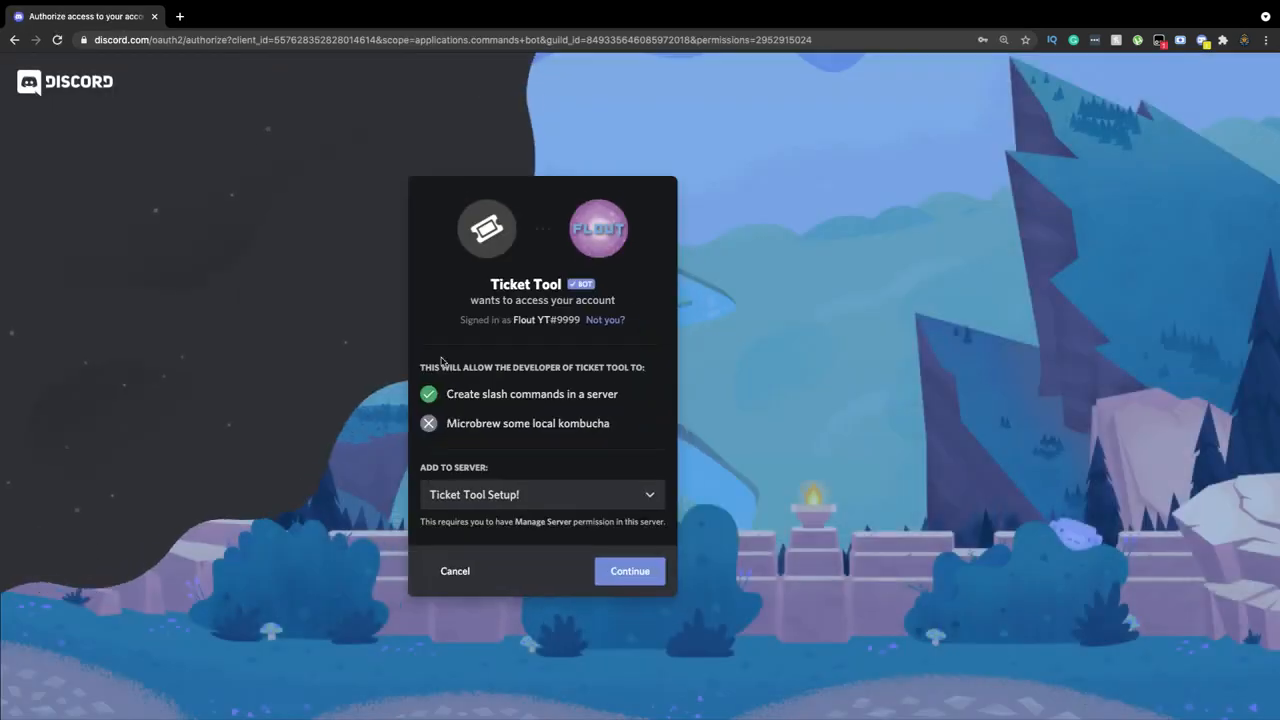
pyautogui.click(532, 497)
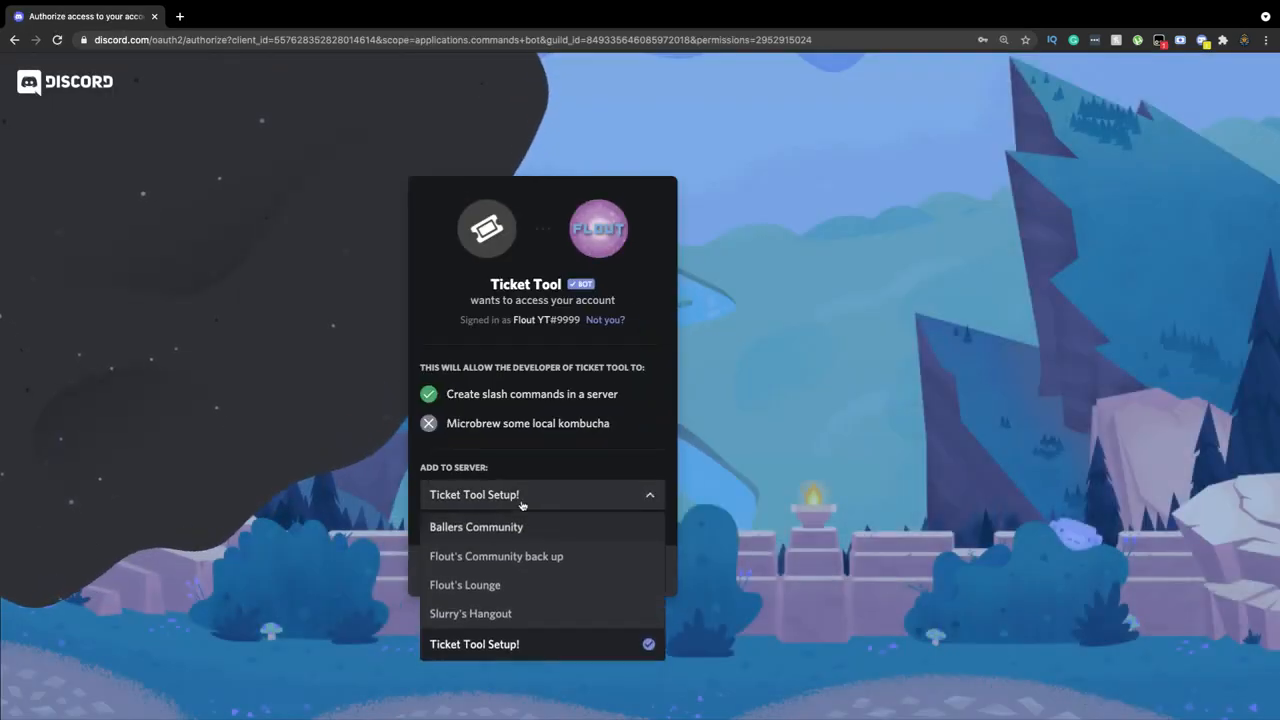
pyautogui.click(503, 643)
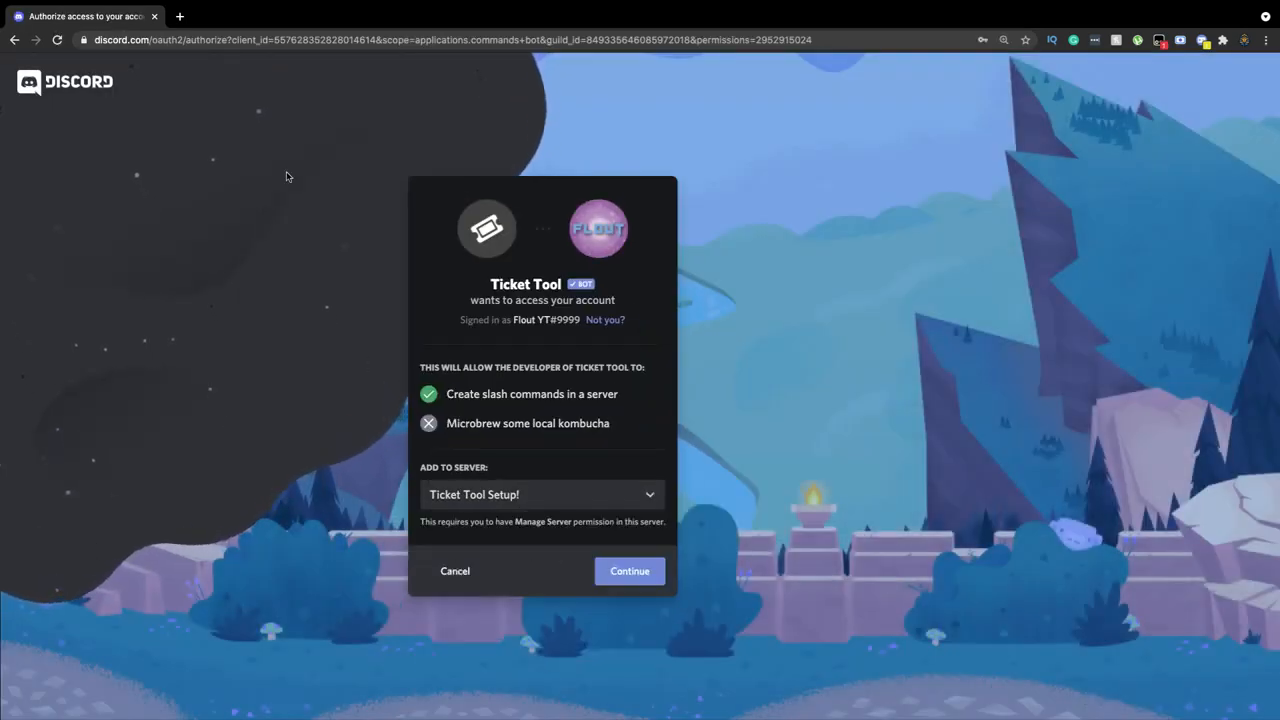
pyautogui.click(630, 572)
pyautogui.click(641, 677)
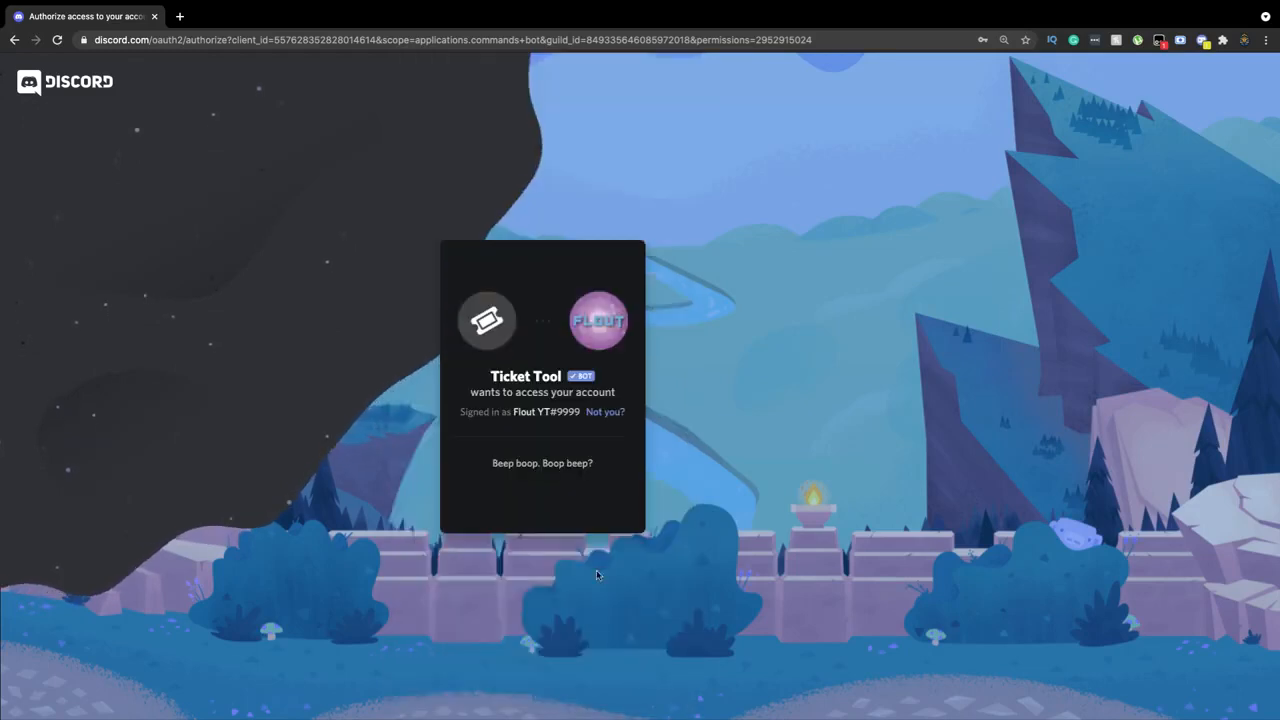
pyautogui.click(447, 488)
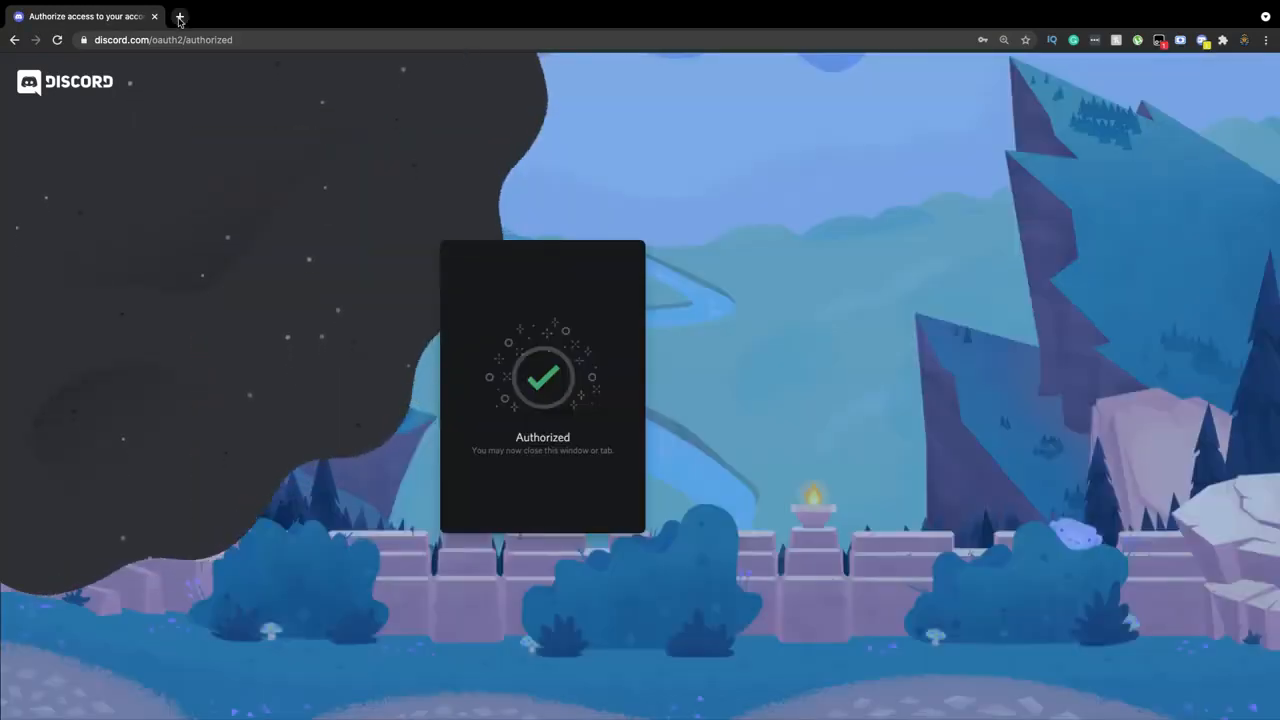
# Step: Reopen tickettool.xyz in a fresh tab and open the management dashboard of the "Ticket Tool Setup!" server
pyautogui.click(180, 18)
pyautogui.click(154, 17)
pyautogui.write('tickettool.xyz')
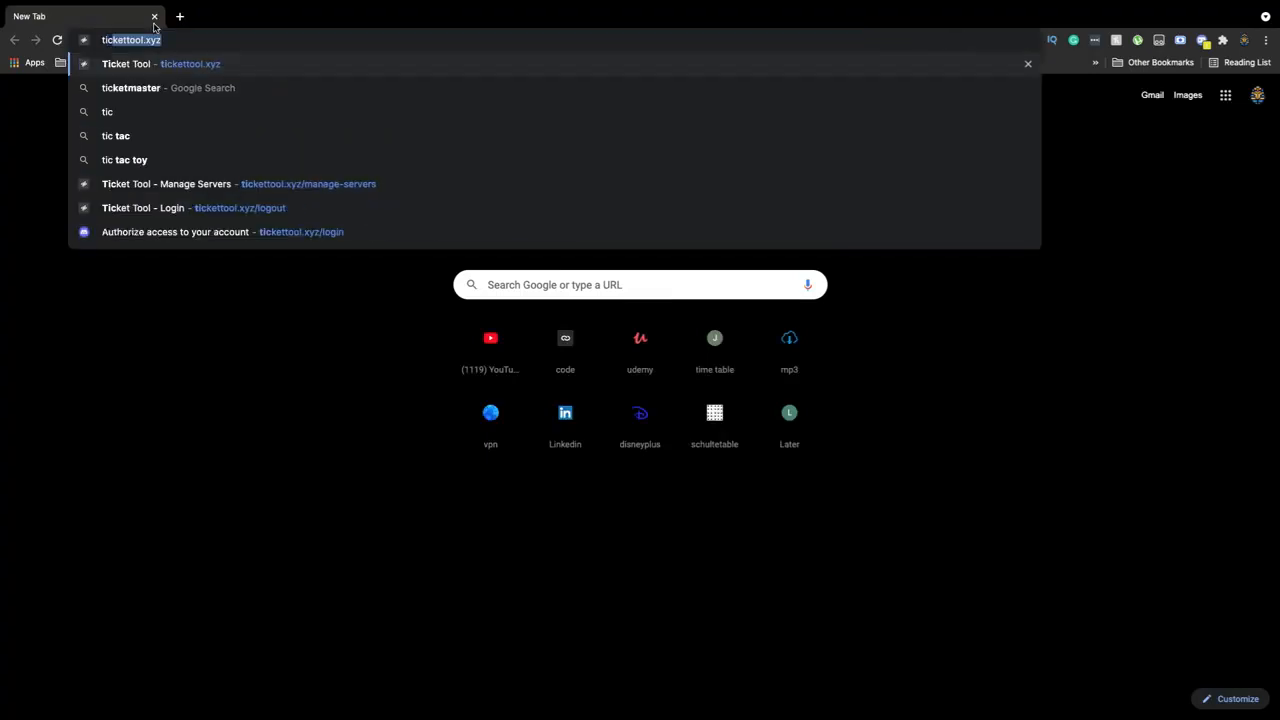
pyautogui.press('Return')
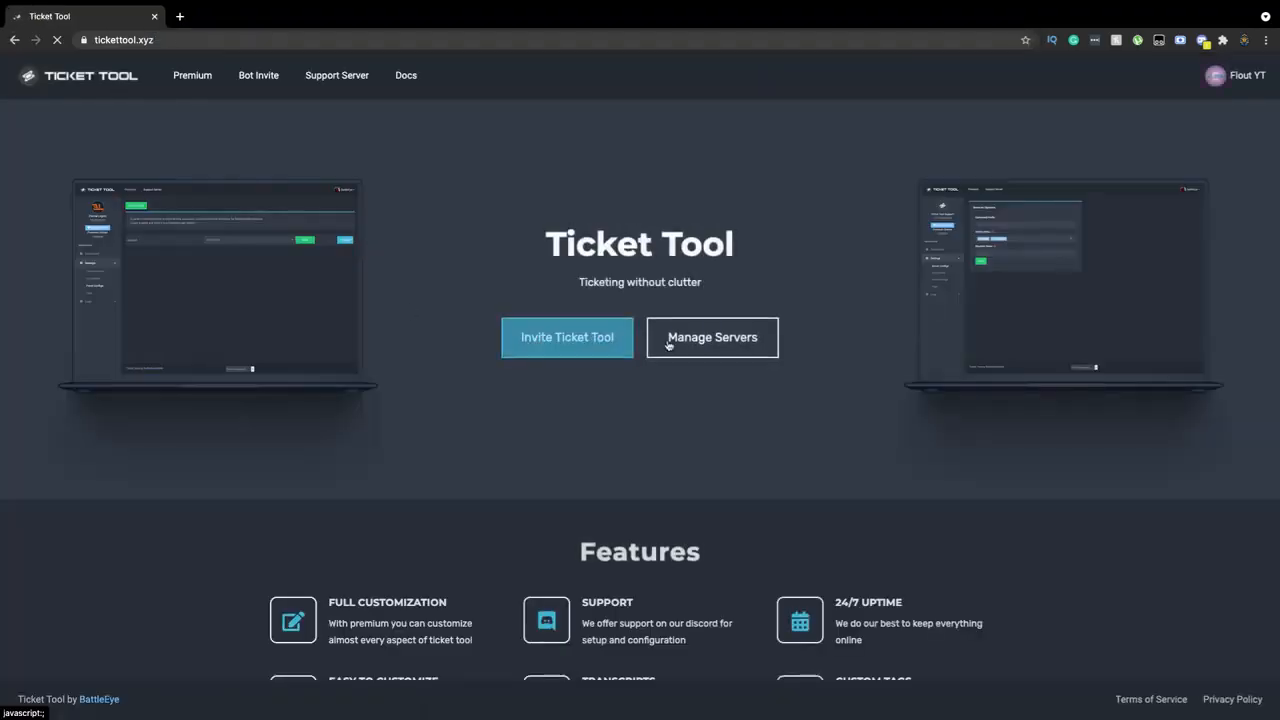
pyautogui.click(724, 346)
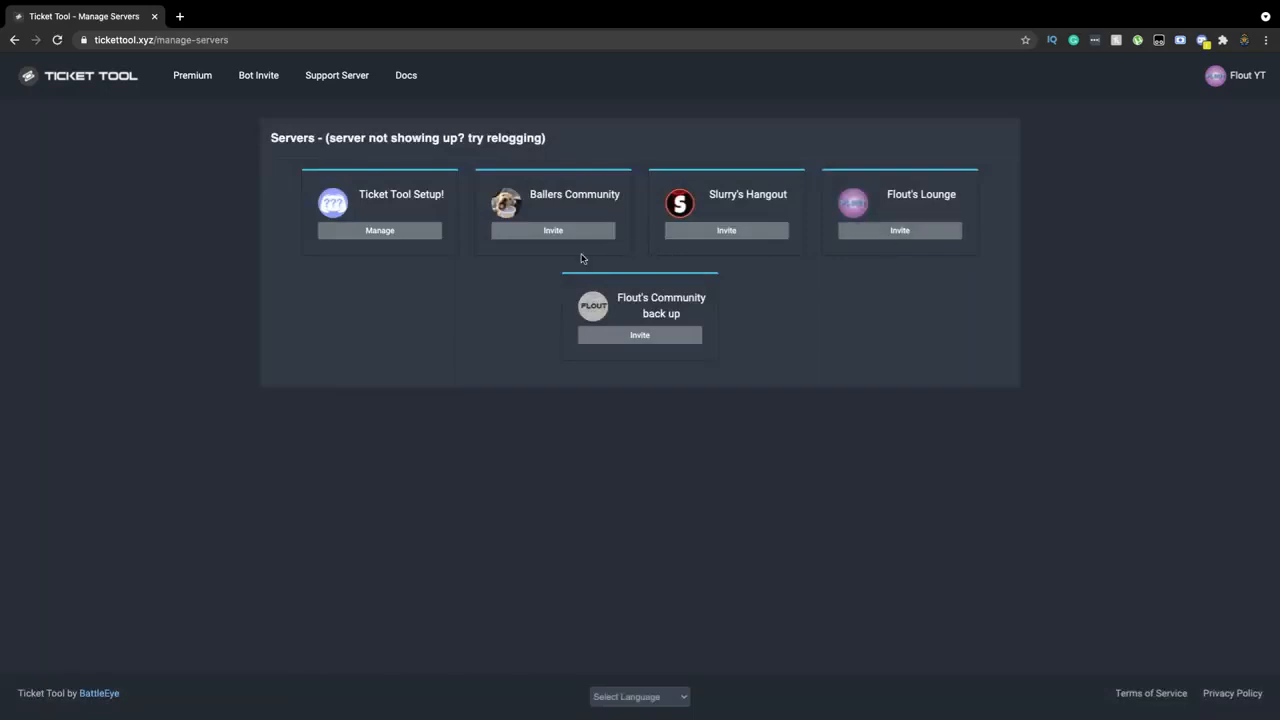
pyautogui.click(408, 239)
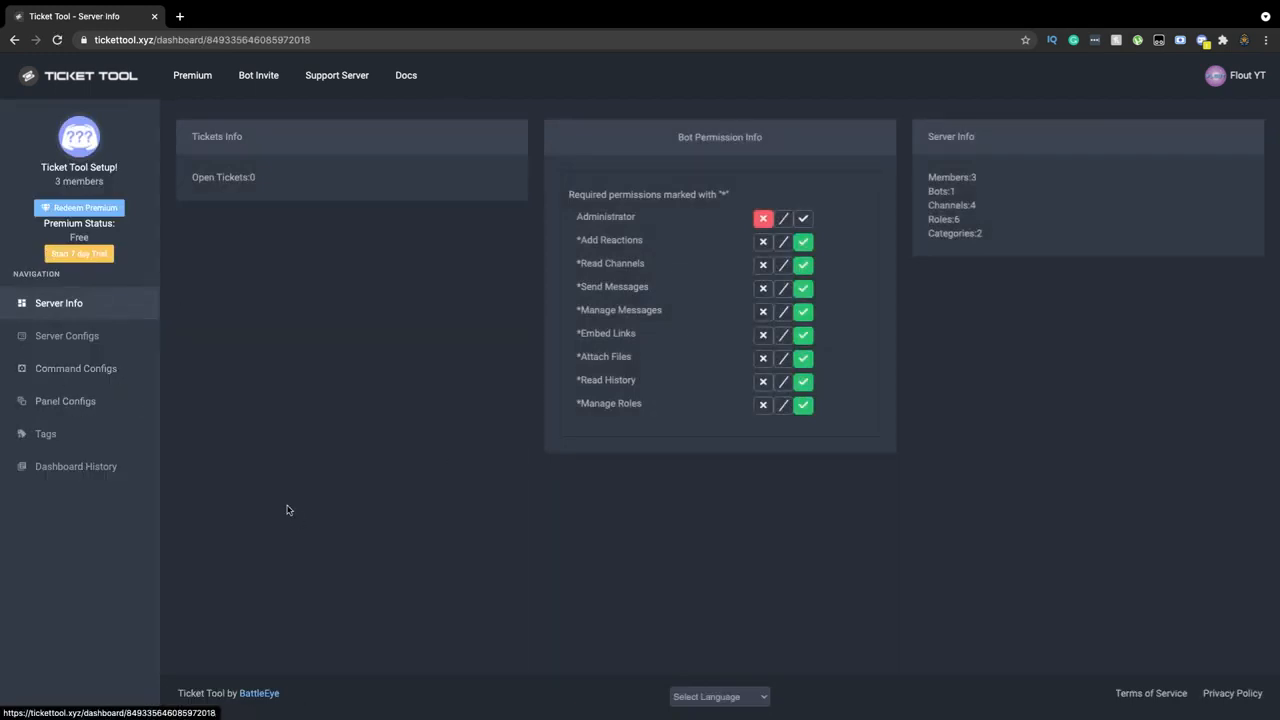
pyautogui.click(74, 404)
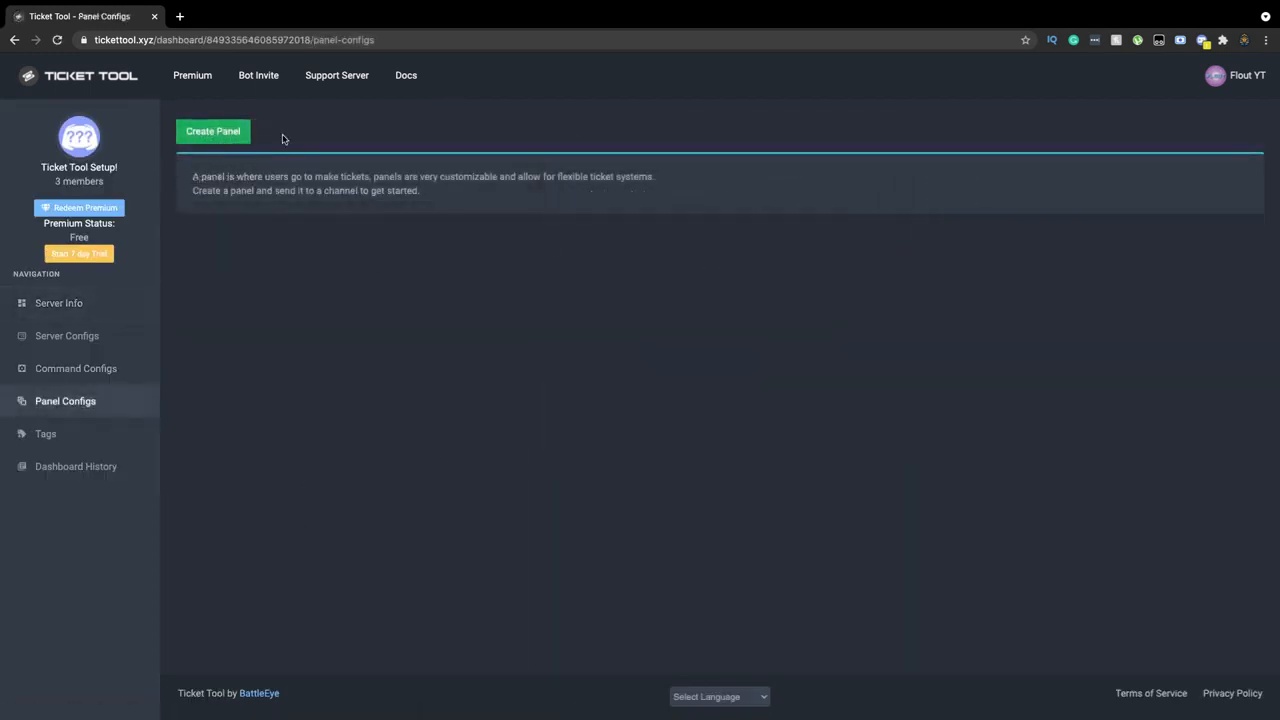
pyautogui.click(214, 131)
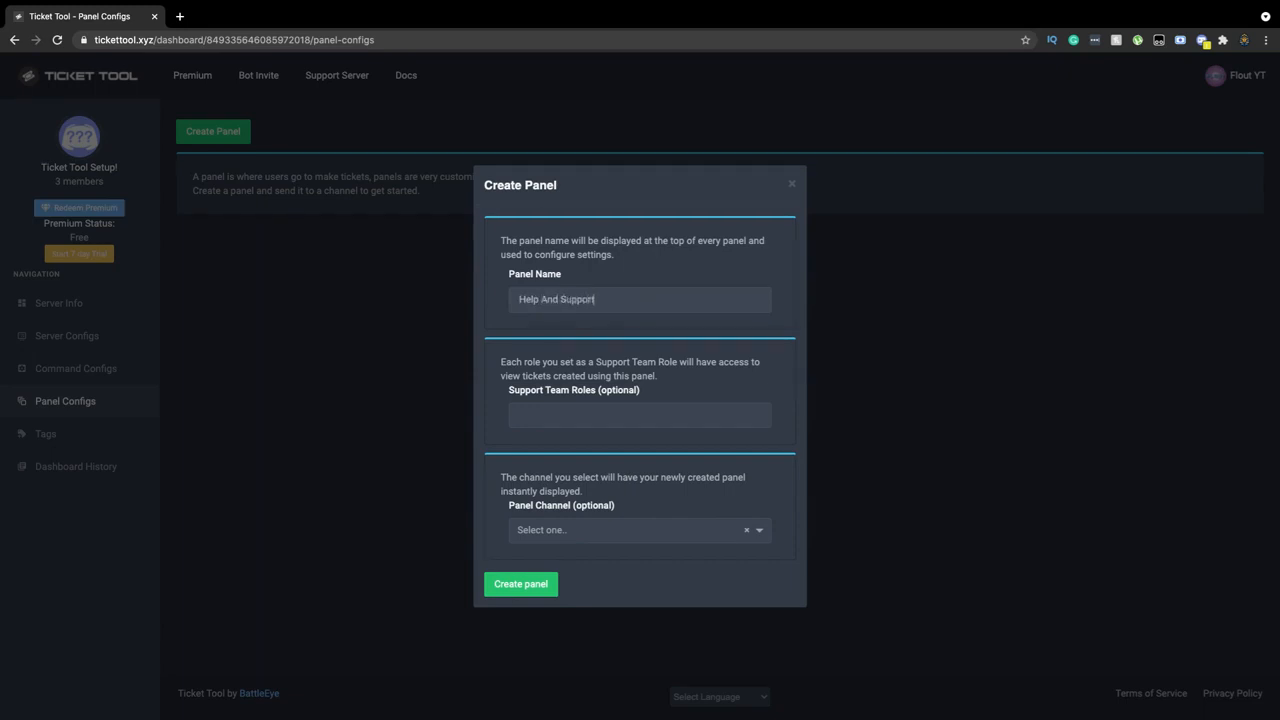
pyautogui.write('!')
pyautogui.click(620, 416)
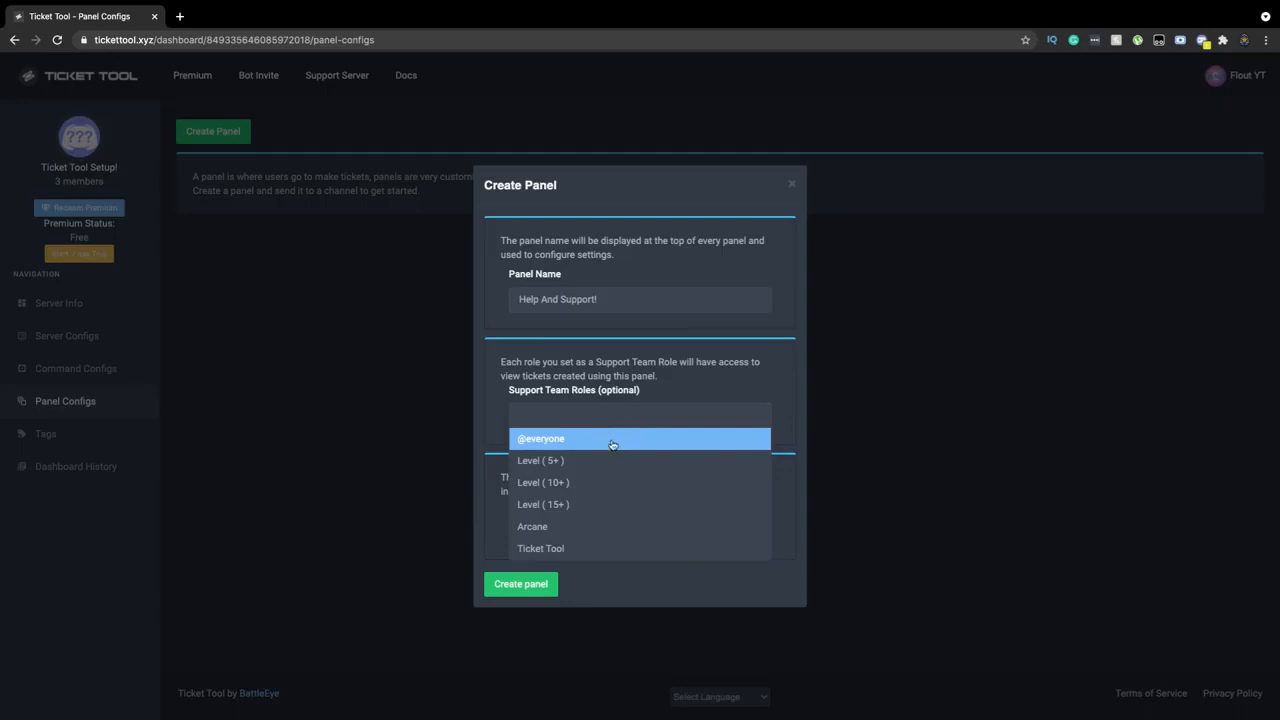
pyautogui.click(574, 446)
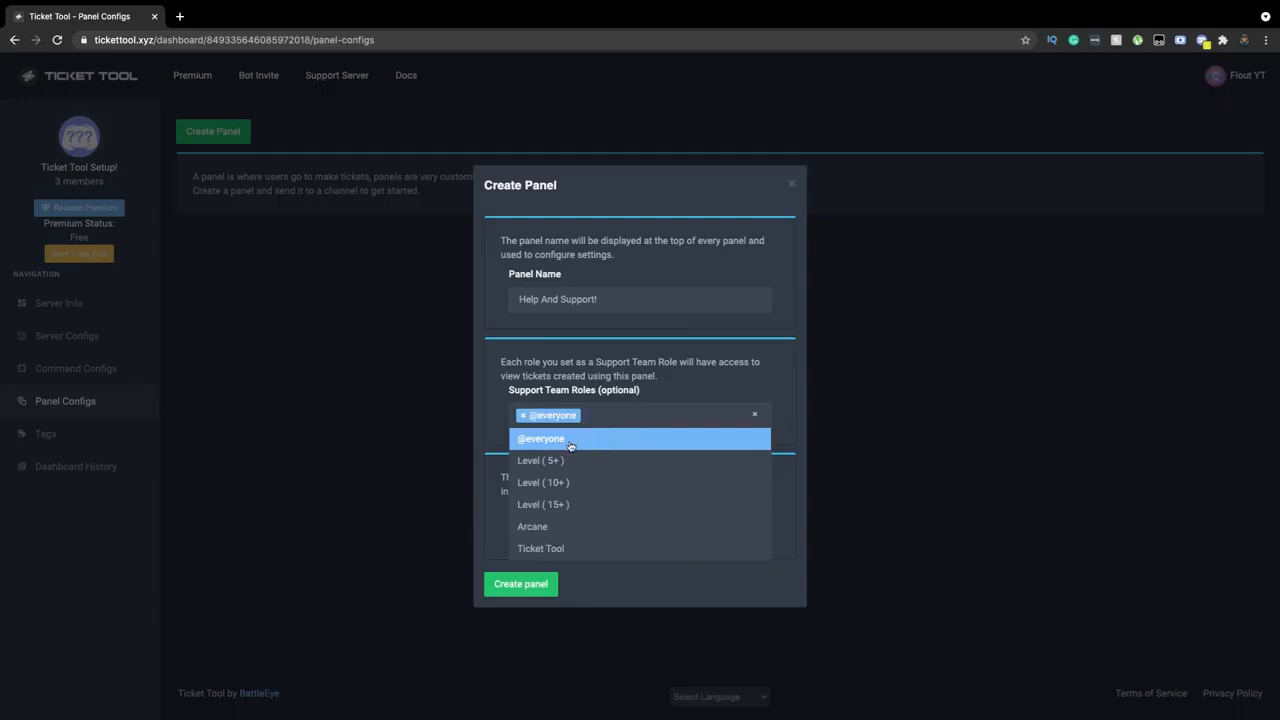
pyautogui.click(684, 388)
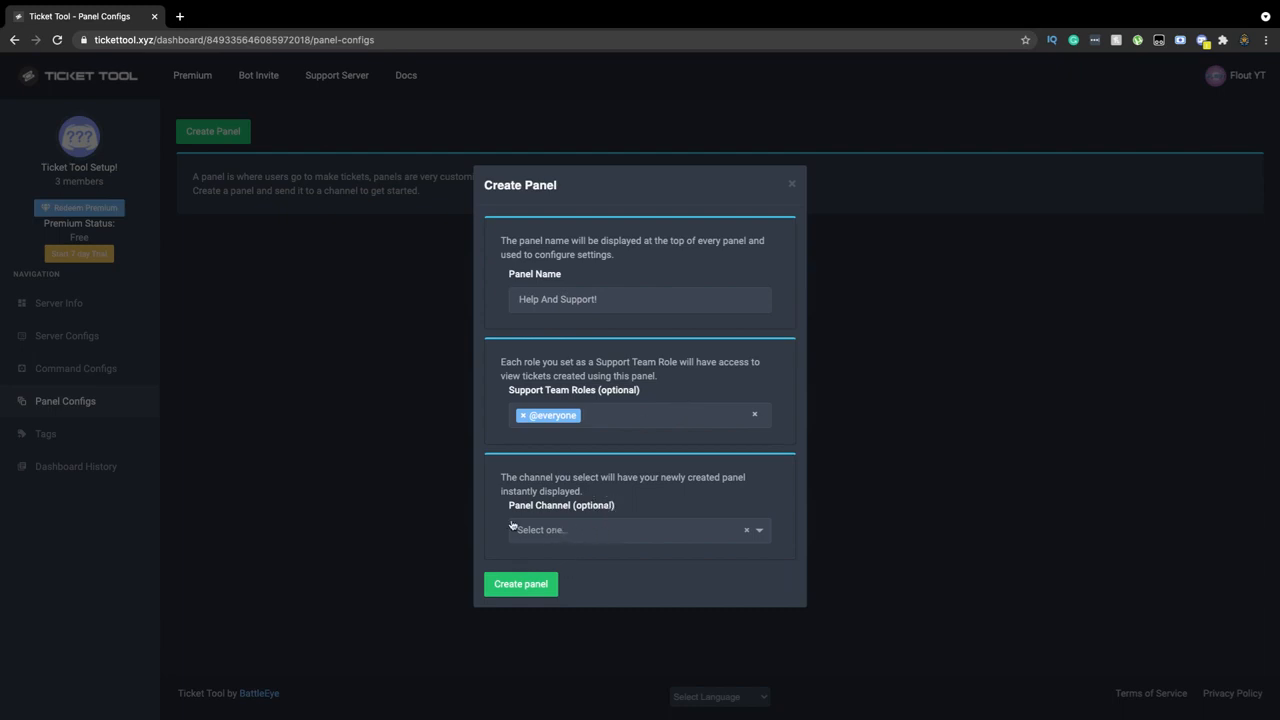
pyautogui.click(582, 546)
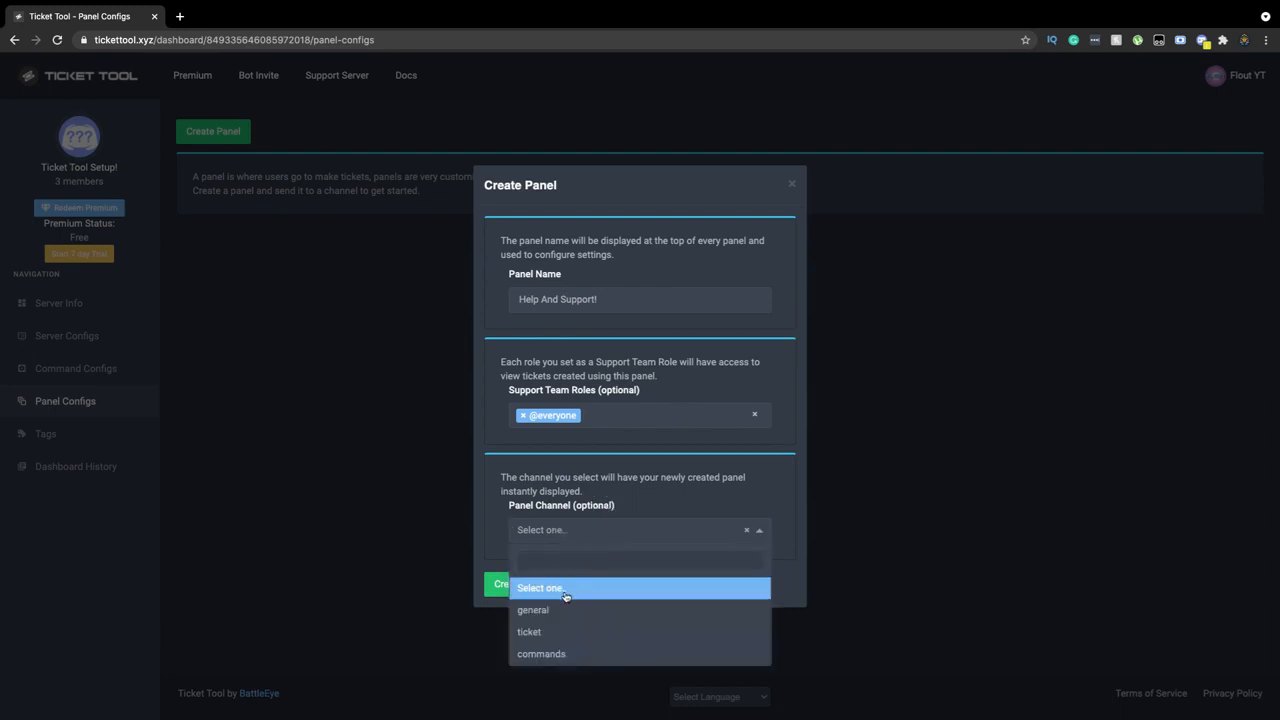
pyautogui.click(549, 633)
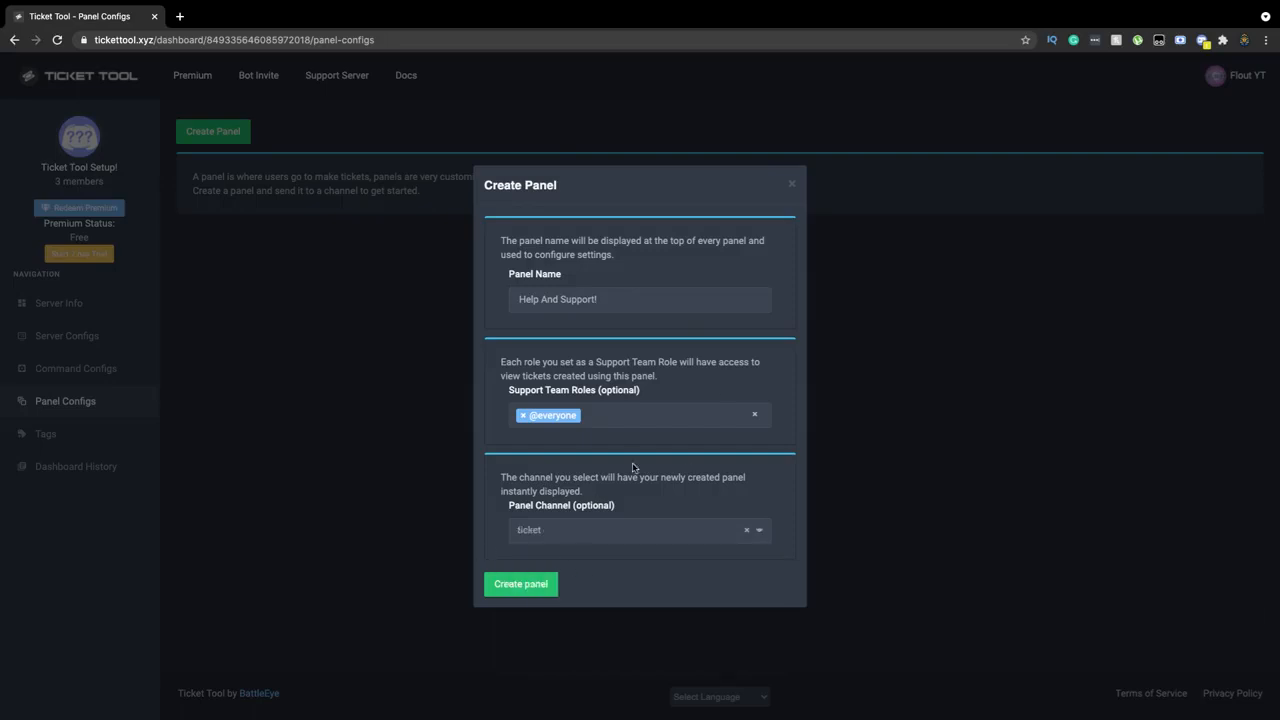
pyautogui.click(535, 586)
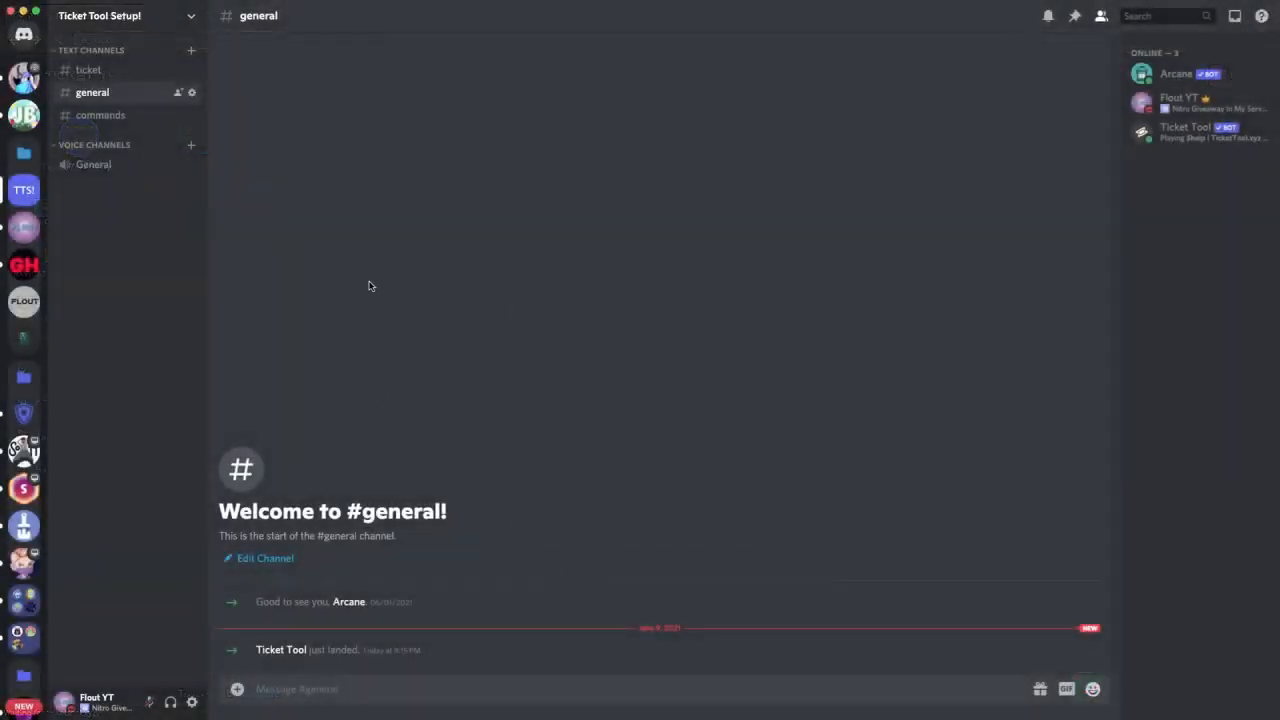
# Step: In Discord, create a test ticket from the Help And Support! panel in the ticket channel and open its new channel
pyautogui.click(106, 73)
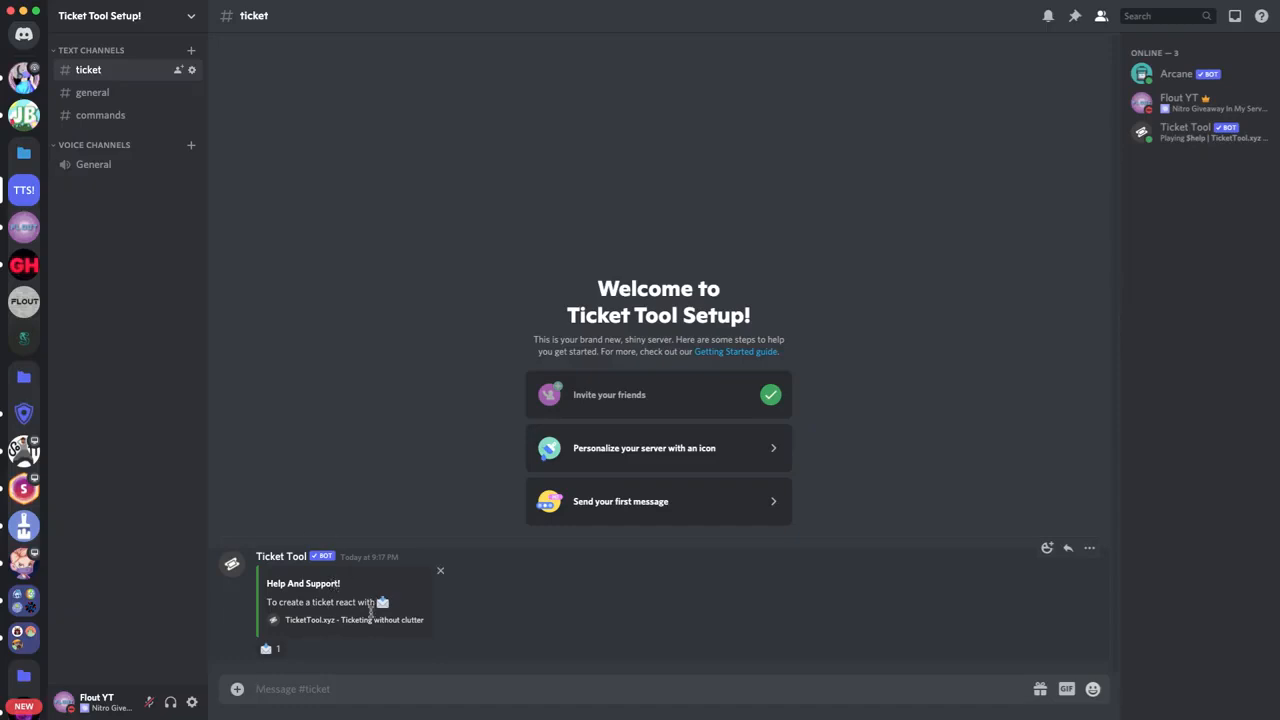
pyautogui.click(268, 648)
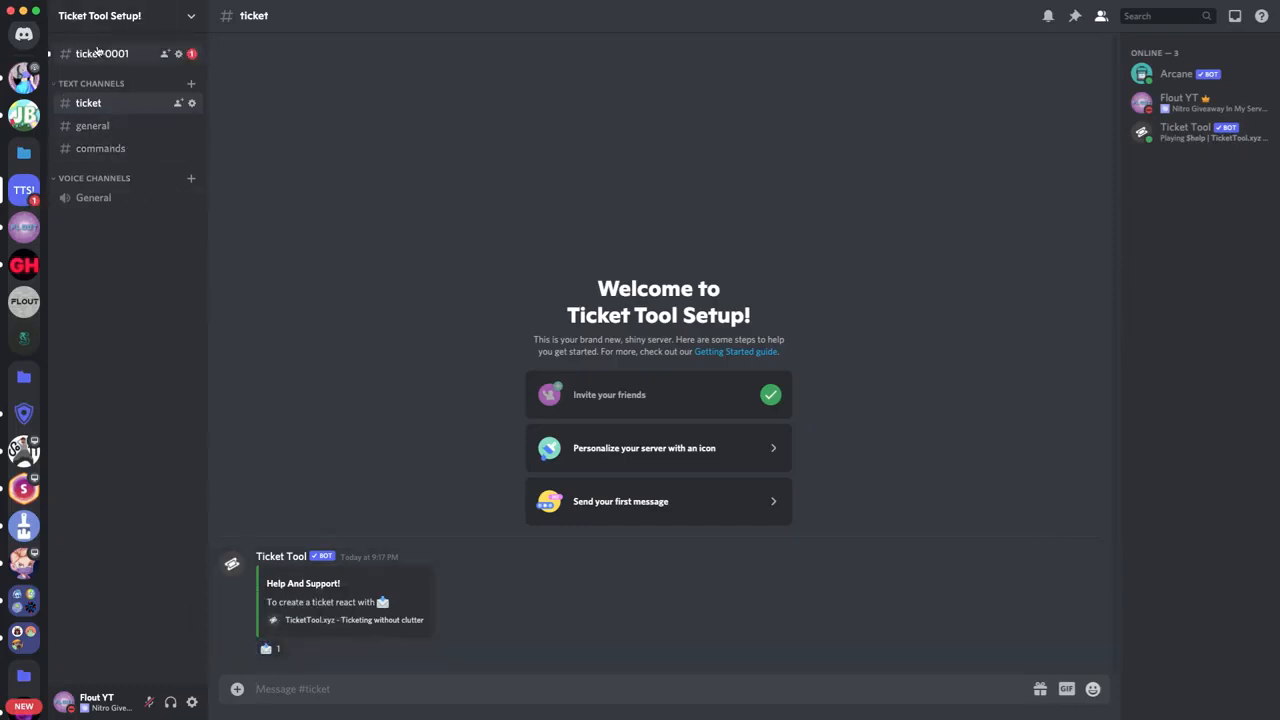
pyautogui.click(130, 54)
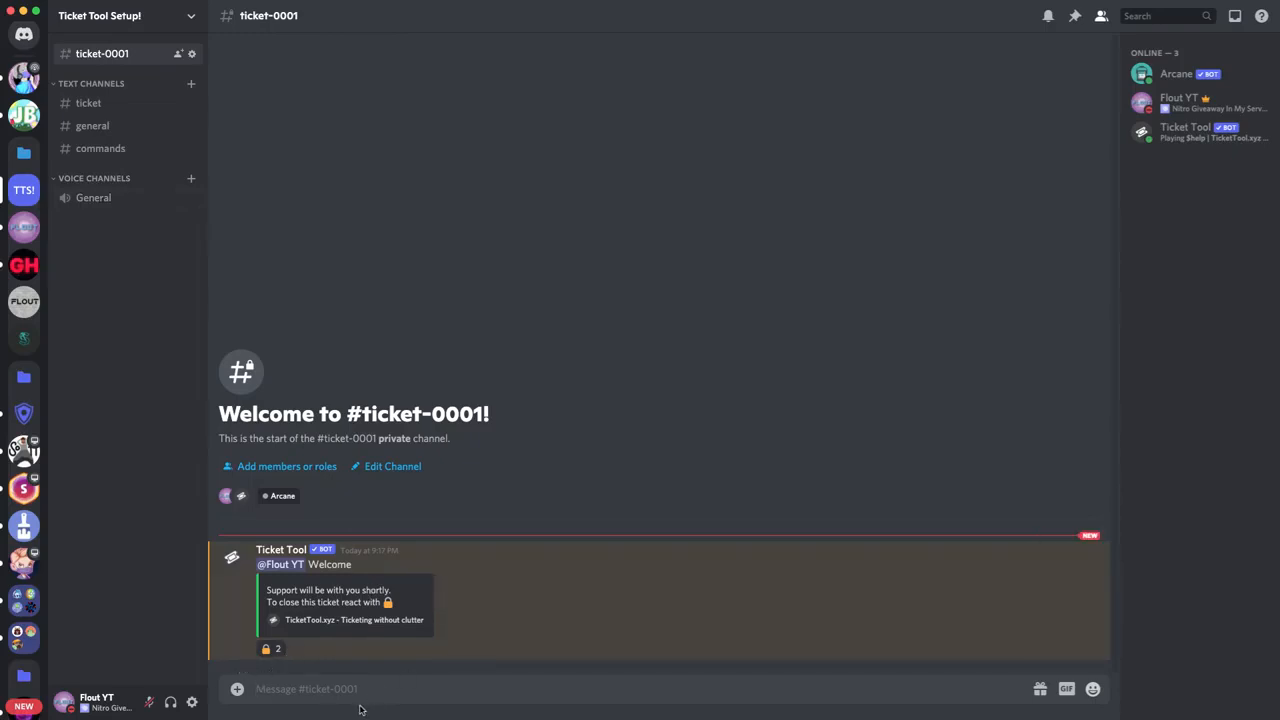
pyautogui.write('$close =')
pyautogui.hotkey('ctrl', 'a')
pyautogui.press('BackSpace')
# Step: Close the test ticket and delete it using the bot's reactions, returning to the ticket channel
pyautogui.click(279, 650)
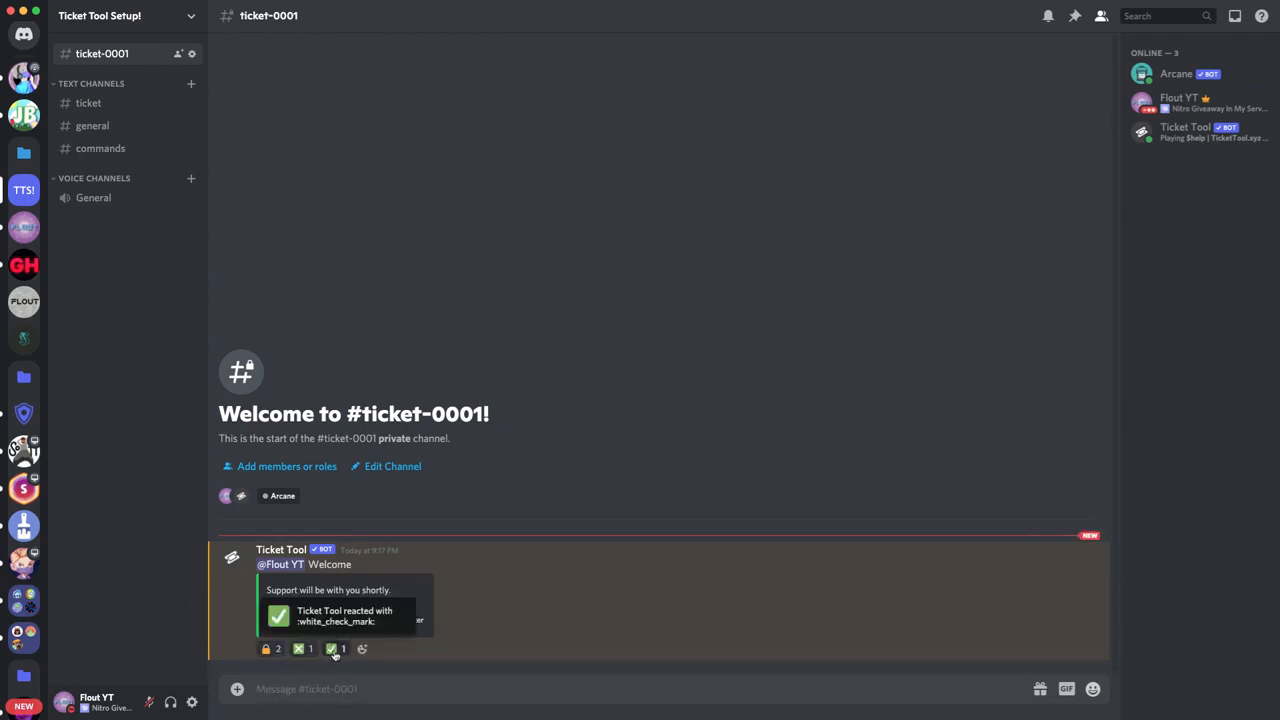
pyautogui.click(334, 650)
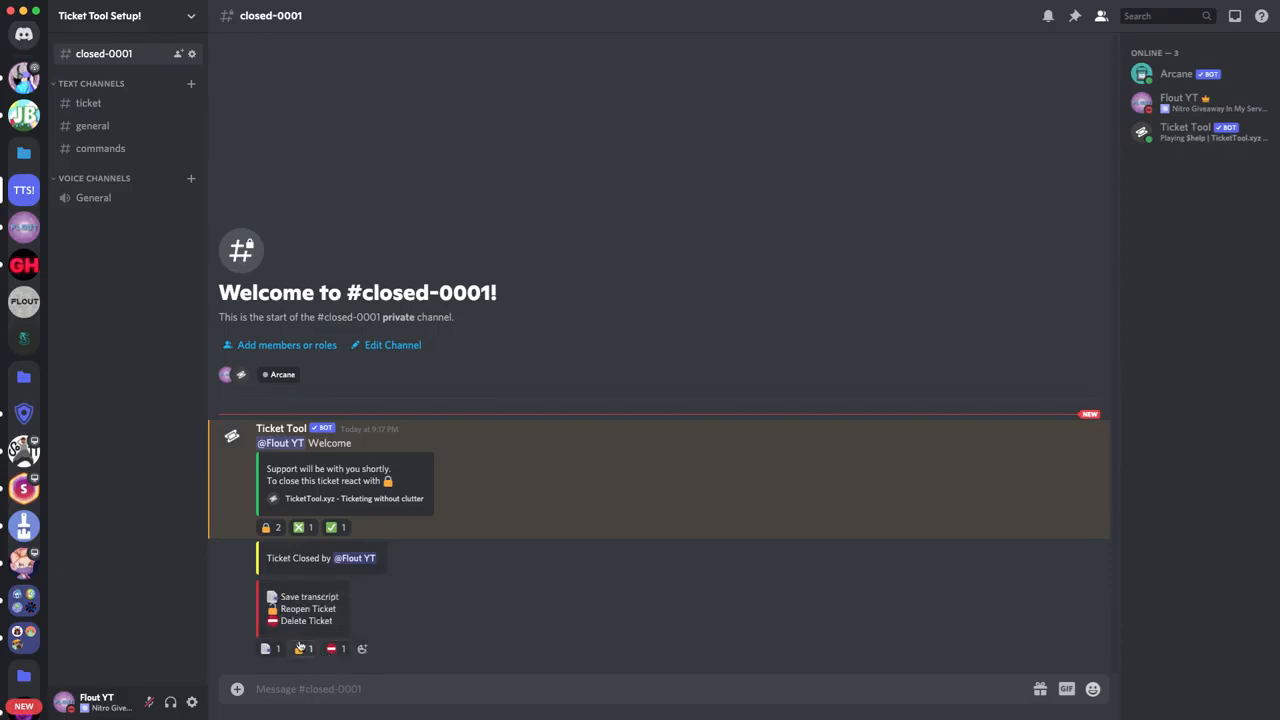
pyautogui.click(336, 650)
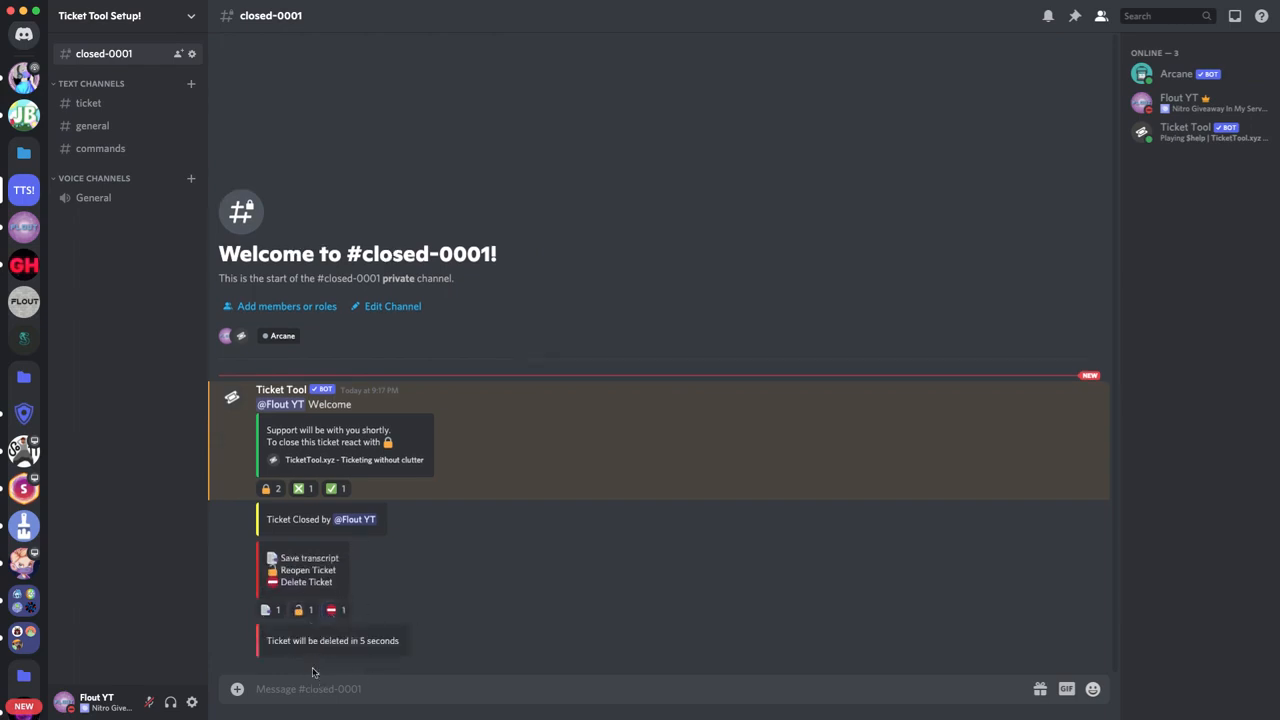
pyautogui.click(126, 110)
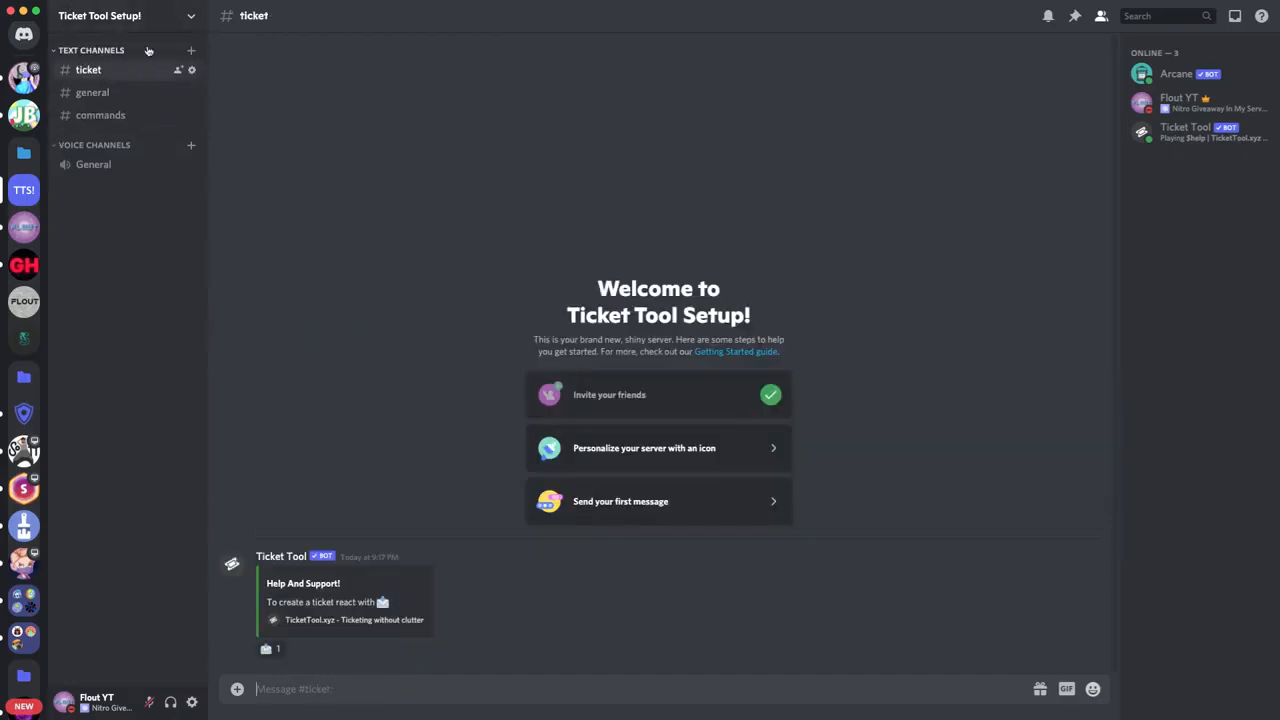